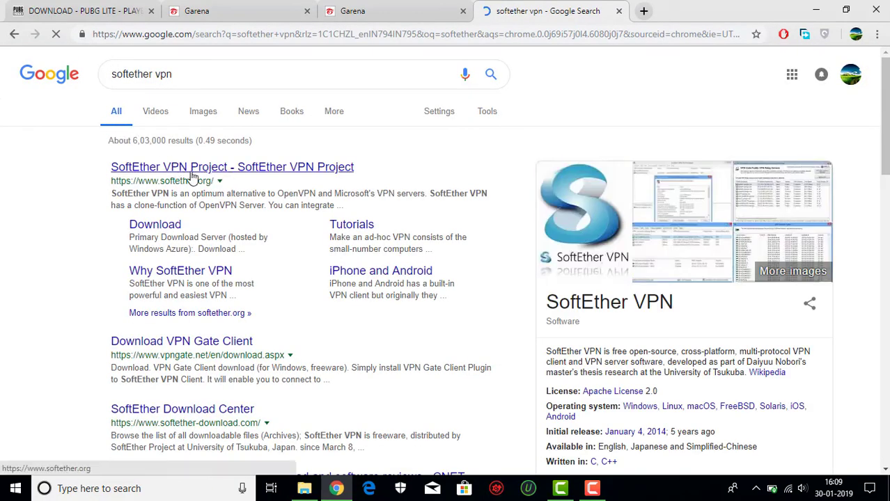
# Open the SoftEther VPN Project site, look through its Download page, and close the browser
pyautogui.click(215, 168)
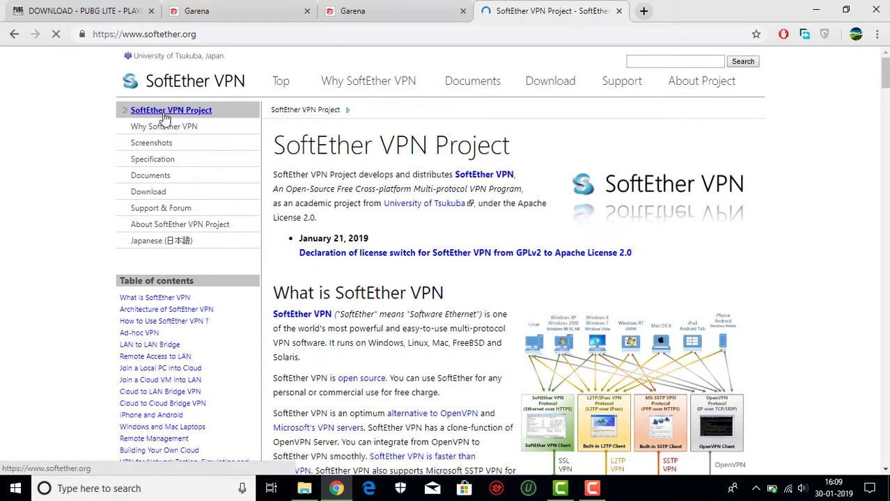
pyautogui.click(158, 192)
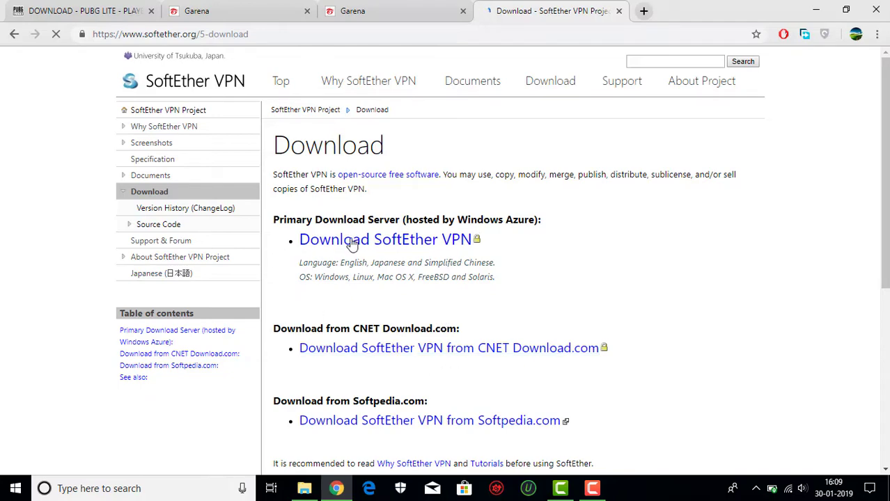
pyautogui.scroll(-5, 669, 220)
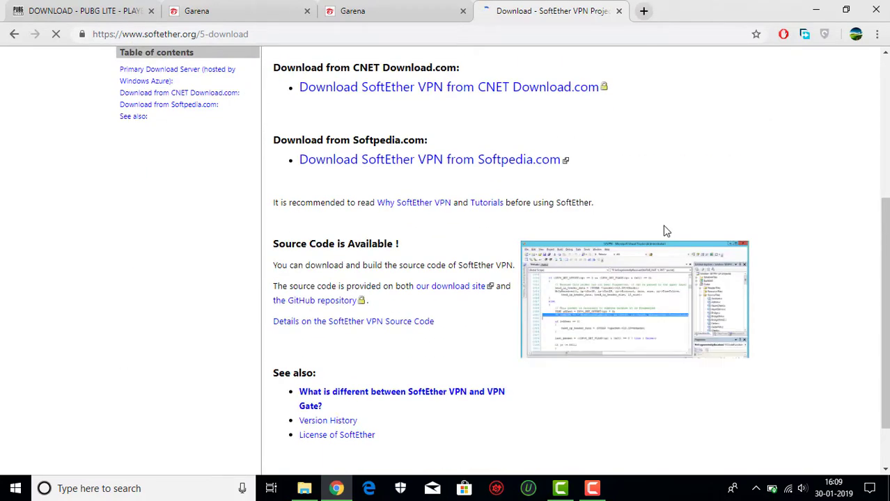
pyautogui.scroll(5, 663, 231)
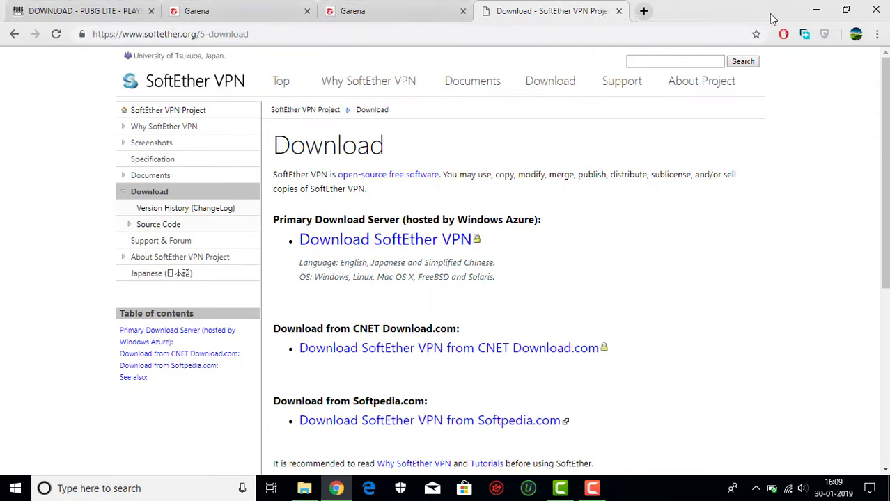
pyautogui.click(875, 10)
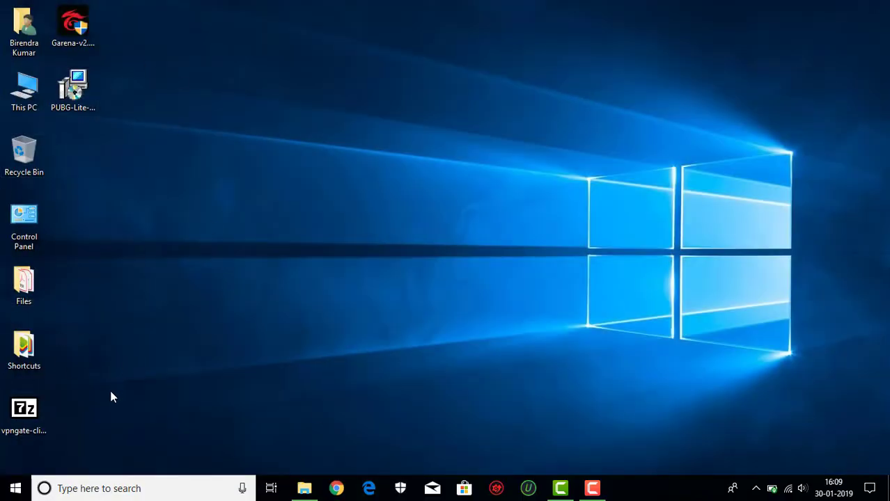
pyautogui.moveTo(65, 433); pyautogui.dragTo(18, 426)
pyautogui.moveTo(161, 168); pyautogui.dragTo(78, 32)
pyautogui.click(155, 112)
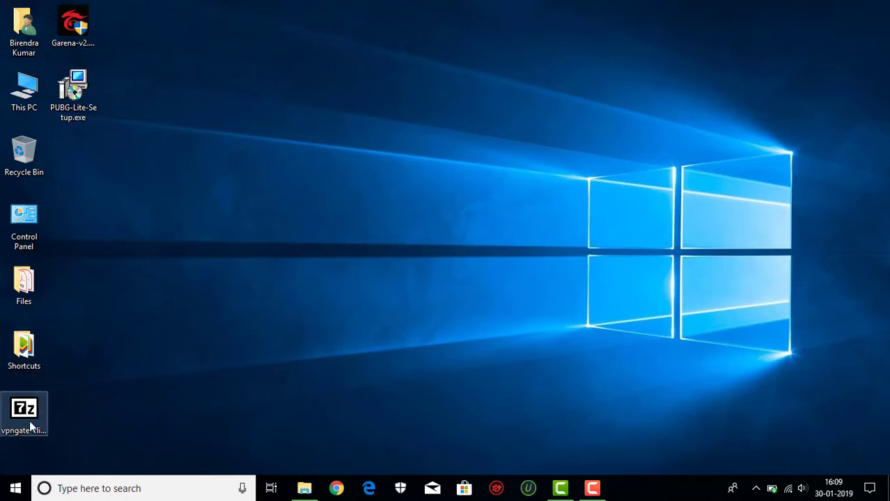
# Create a new folder on the desktop, move the vpngate-client zip archive into it, and open the folder
pyautogui.rightClick(126, 275)
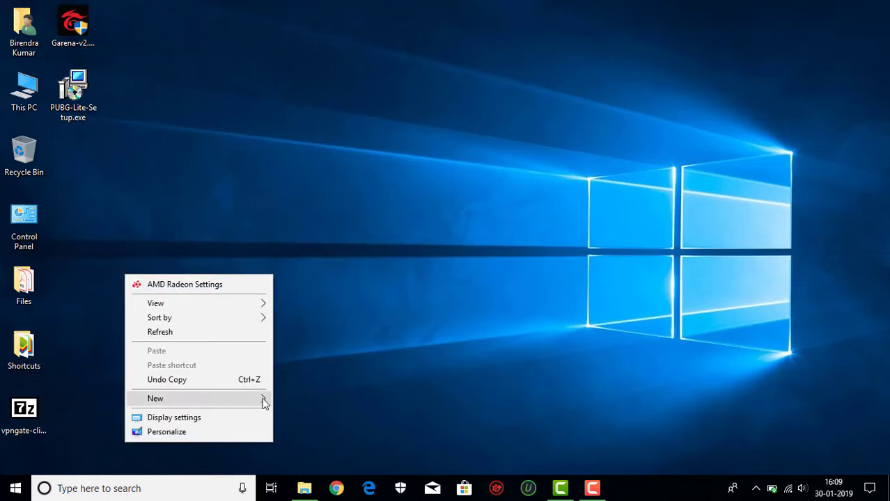
pyautogui.moveTo(259, 403)
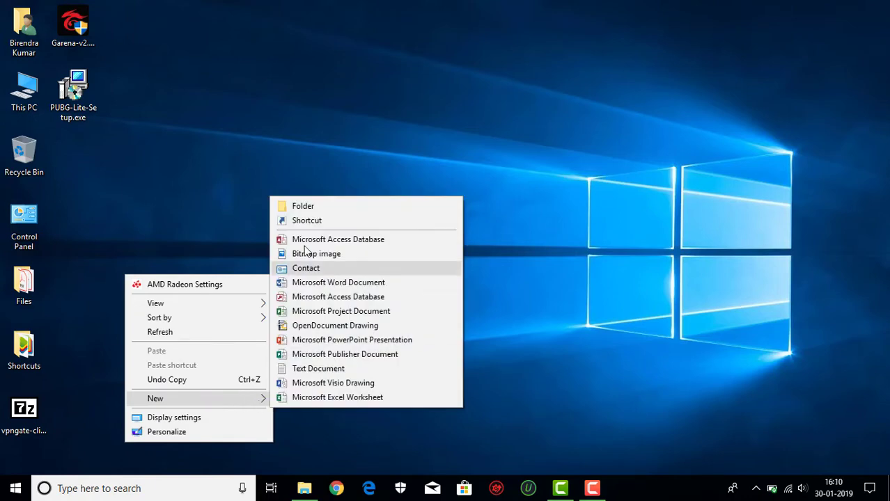
pyautogui.click(286, 204)
pyautogui.moveTo(37, 408); pyautogui.dragTo(86, 161)
pyautogui.doubleClick(82, 88)
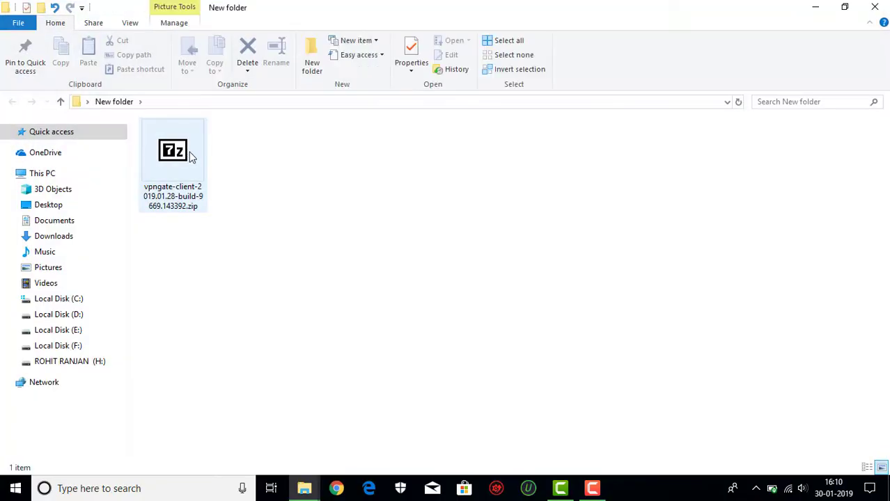
# Extract vpngate-client-2019.01.28-build-9669.143392.zip into its current folder using 7-Zip
pyautogui.click(188, 152)
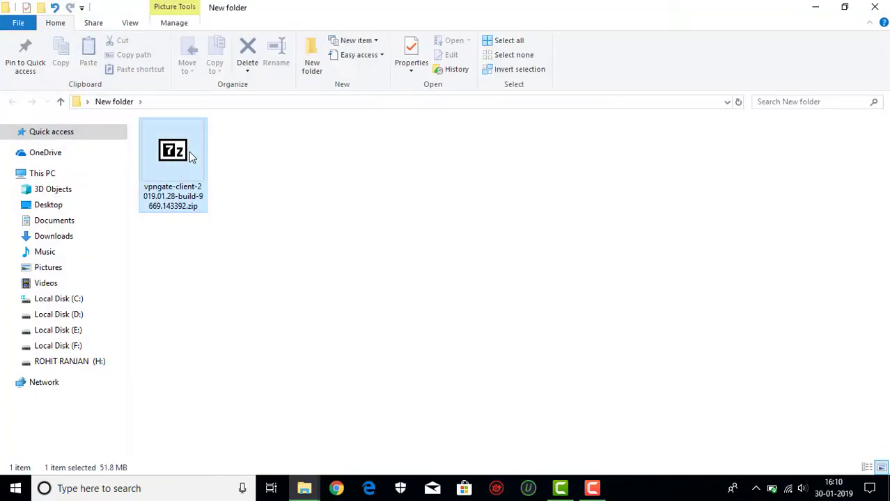
pyautogui.rightClick(190, 152)
pyautogui.moveTo(380, 194)
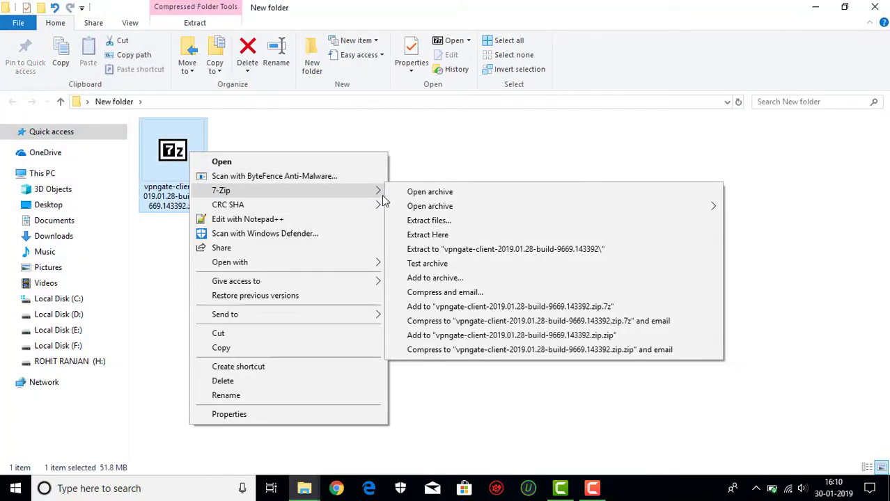
pyautogui.click(451, 236)
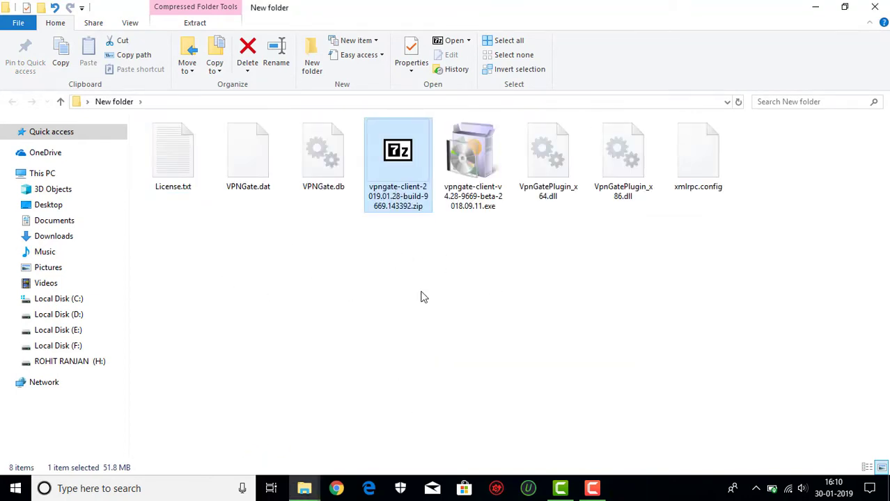
pyautogui.click(421, 296)
pyautogui.moveTo(475, 285); pyautogui.dragTo(588, 298)
pyautogui.moveTo(410, 350); pyautogui.dragTo(215, 119)
pyautogui.click(471, 253)
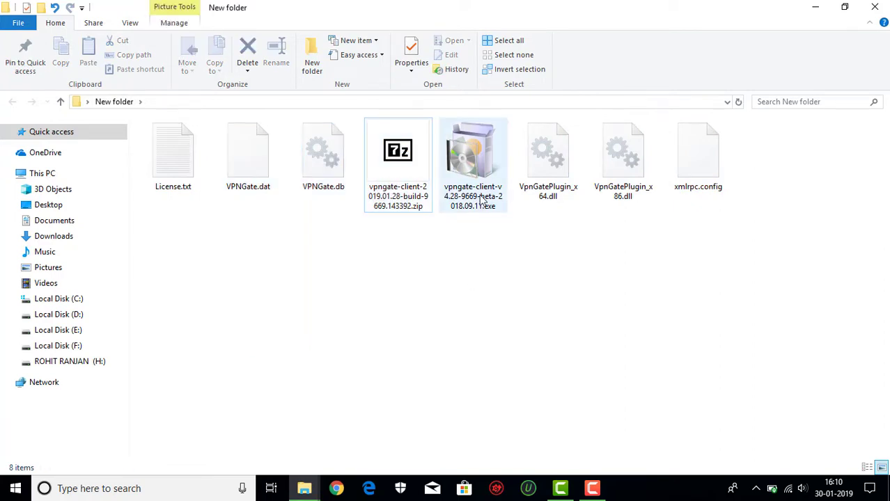
pyautogui.moveTo(465, 306); pyautogui.dragTo(477, 206)
pyautogui.click(490, 317)
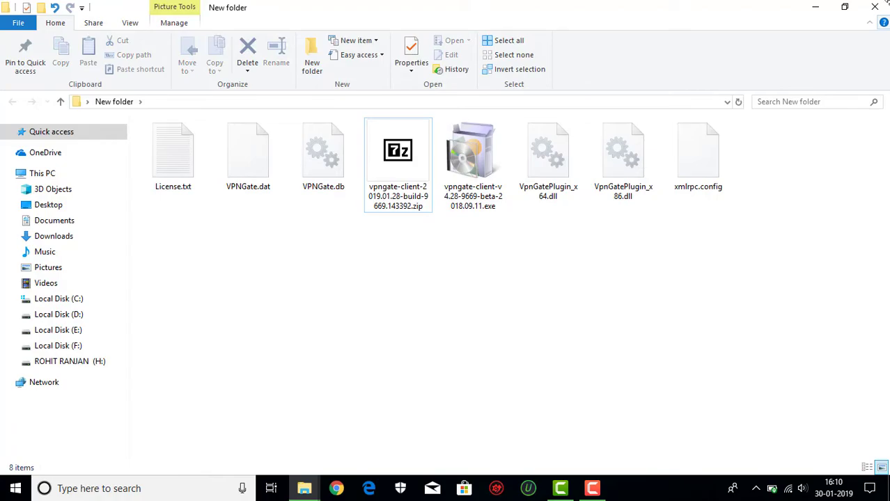
# Close the extracted folder and launch SoftEther VPN Client Manager from the desktop's Shortcuts folder, closing that folder as well
pyautogui.click(874, 7)
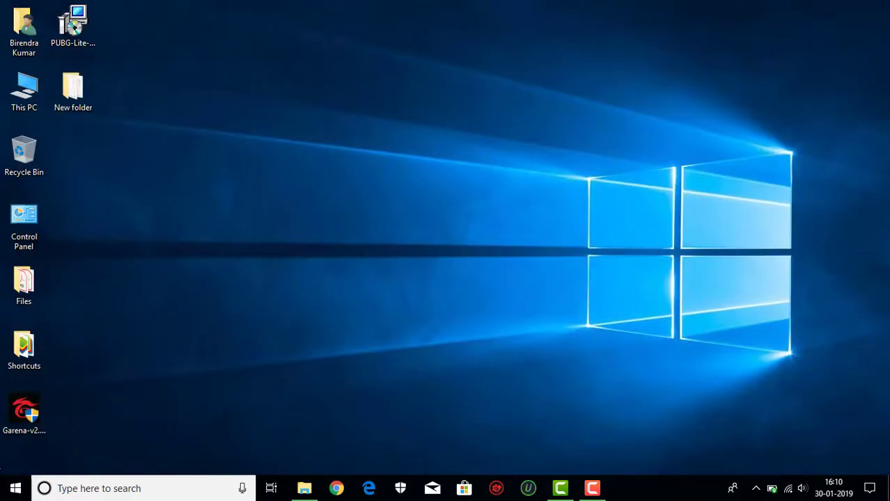
pyautogui.doubleClick(24, 362)
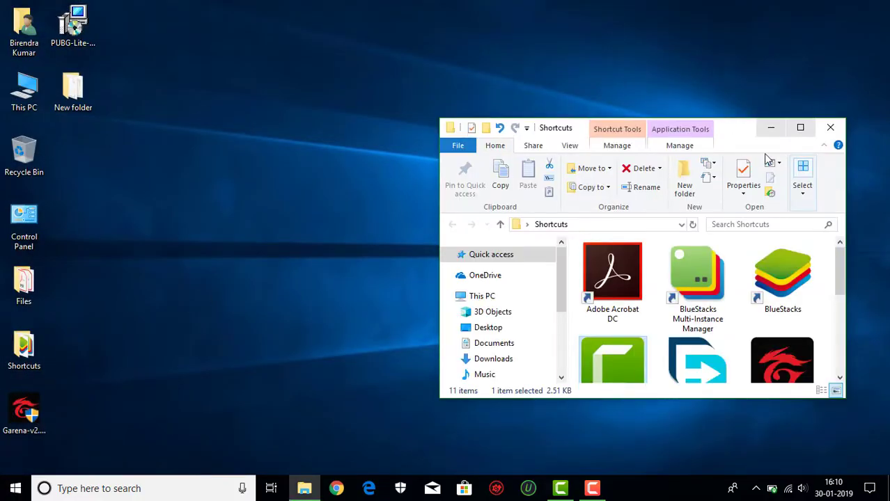
pyautogui.click(800, 127)
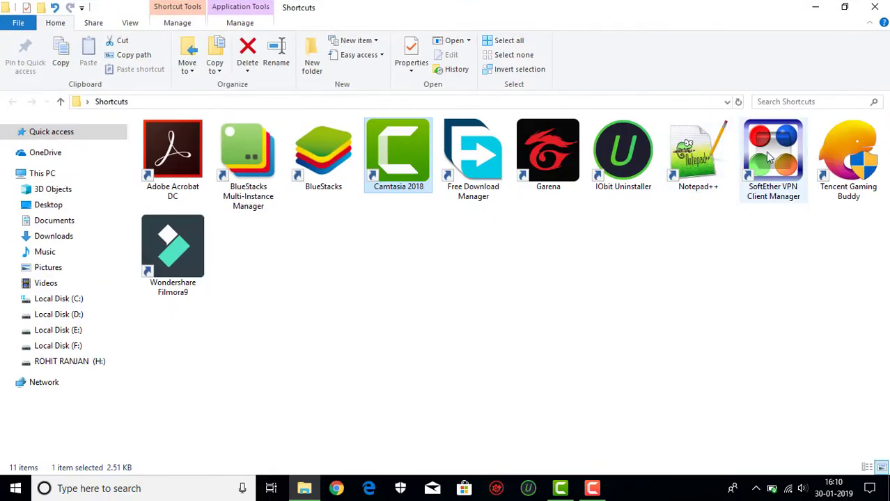
pyautogui.click(765, 152)
pyautogui.rightClick(765, 152)
pyautogui.click(756, 174)
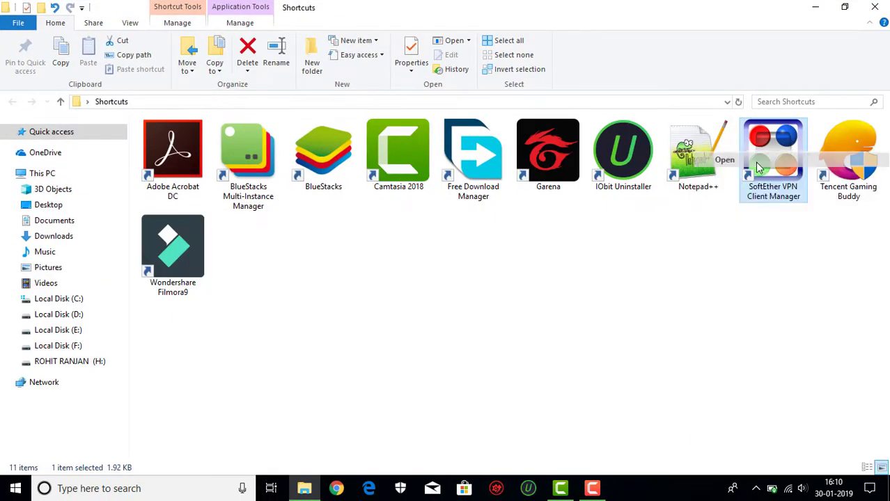
pyautogui.click(873, 6)
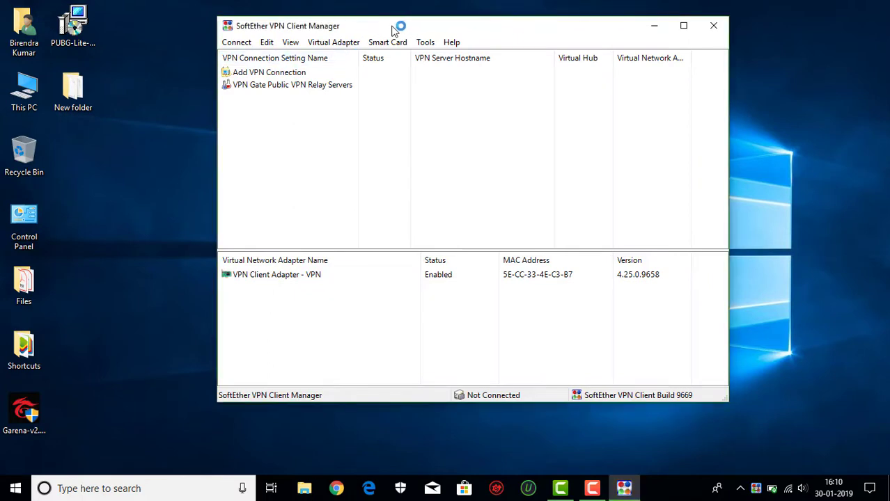
# Open the VPN Gate Public VPN Relay Servers list and refresh it
pyautogui.moveTo(394, 29); pyautogui.dragTo(343, 35)
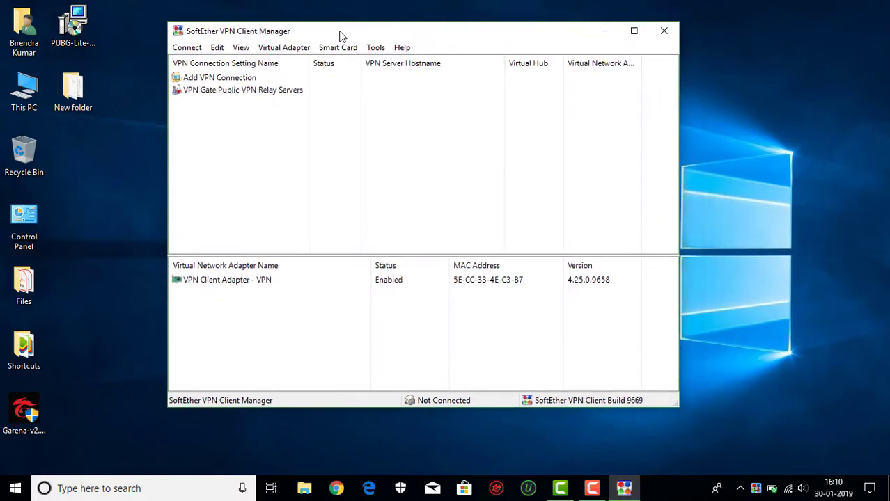
pyautogui.doubleClick(218, 93)
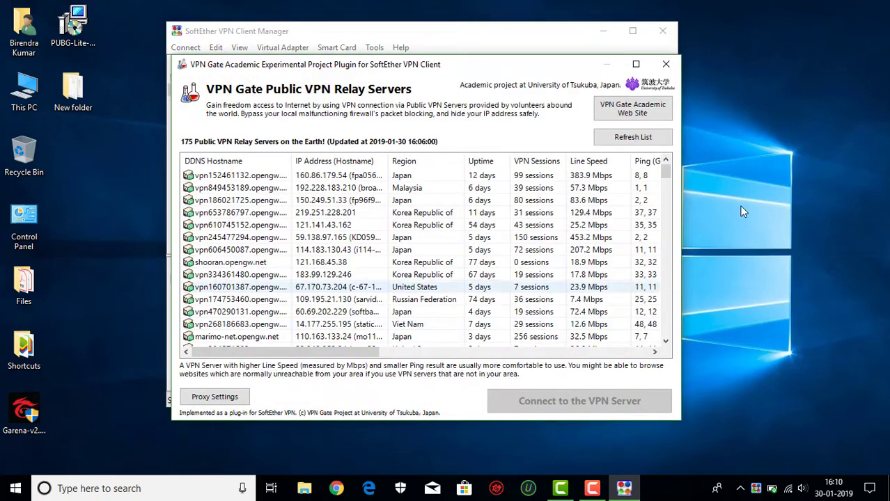
pyautogui.click(650, 139)
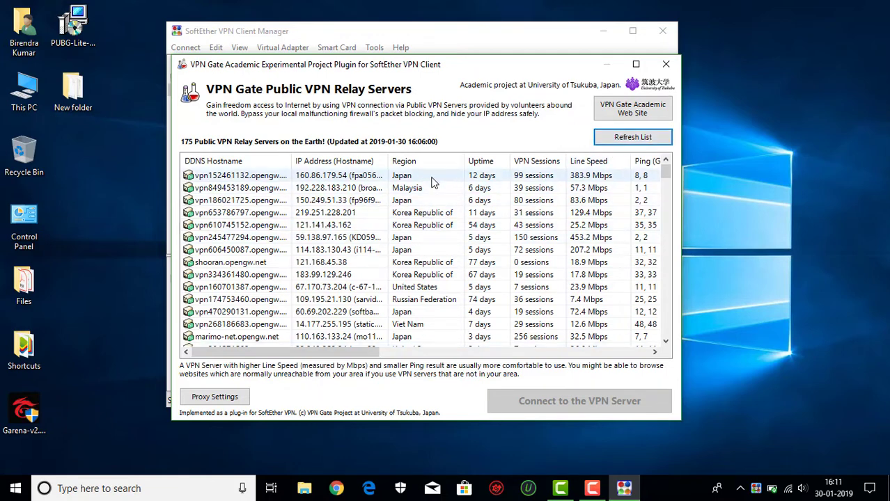
# Look through the public relay servers, comparing their regions, uptime, VPN sessions, line speeds and pings
pyautogui.scroll(-3, 437, 257)
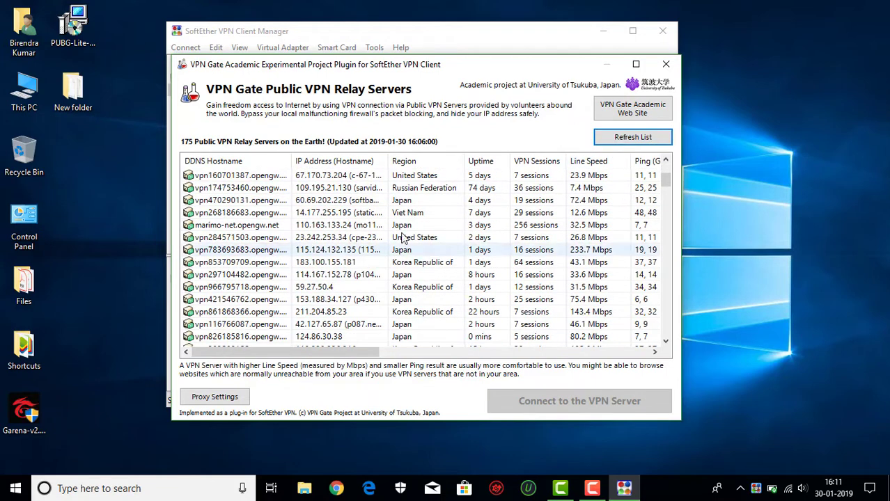
pyautogui.scroll(-2, 438, 296)
pyautogui.scroll(-1, 437, 296)
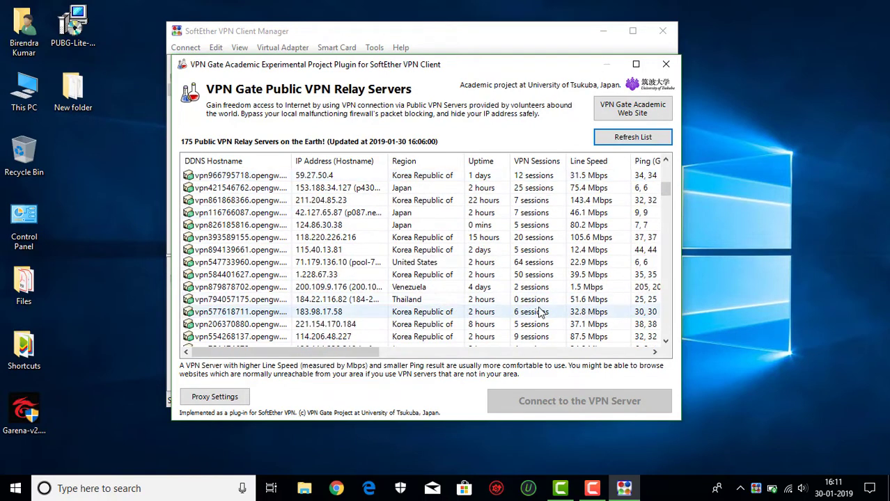
pyautogui.scroll(-7, 466, 299)
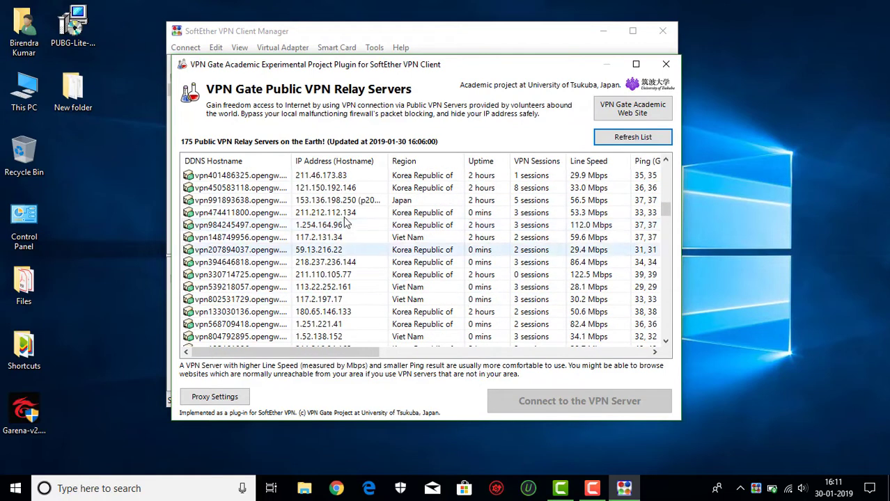
pyautogui.scroll(-4, 420, 308)
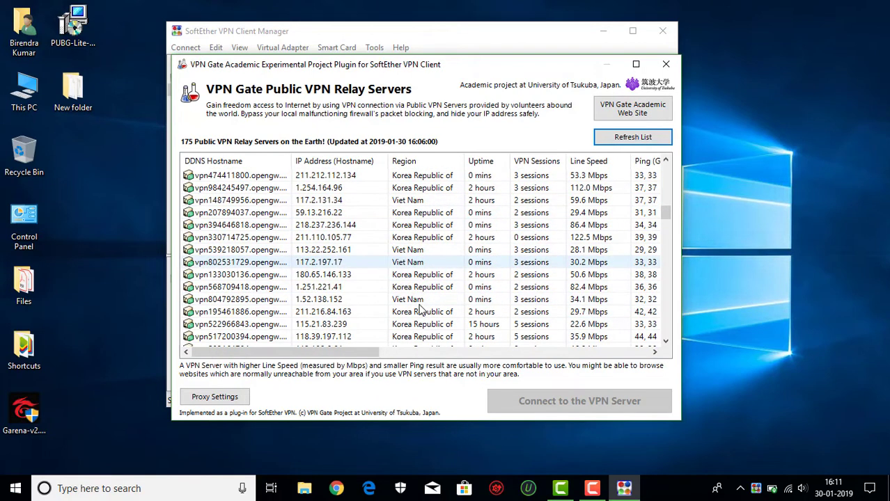
pyautogui.scroll(-2, 420, 308)
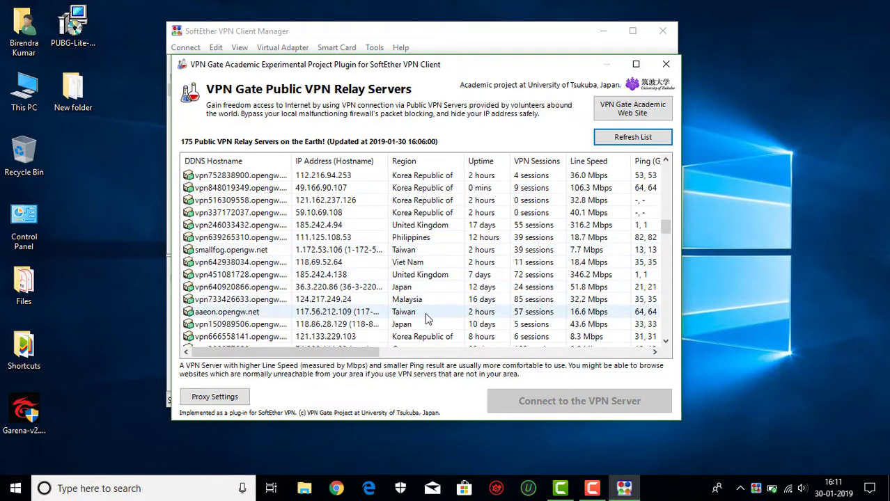
pyautogui.scroll(-1, 442, 287)
pyautogui.scroll(-5, 442, 287)
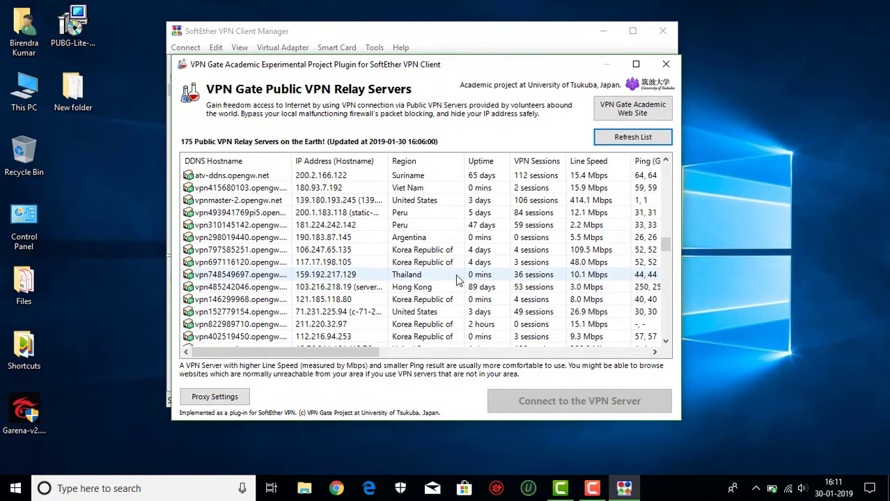
pyautogui.scroll(-2, 457, 280)
pyautogui.scroll(-6, 457, 280)
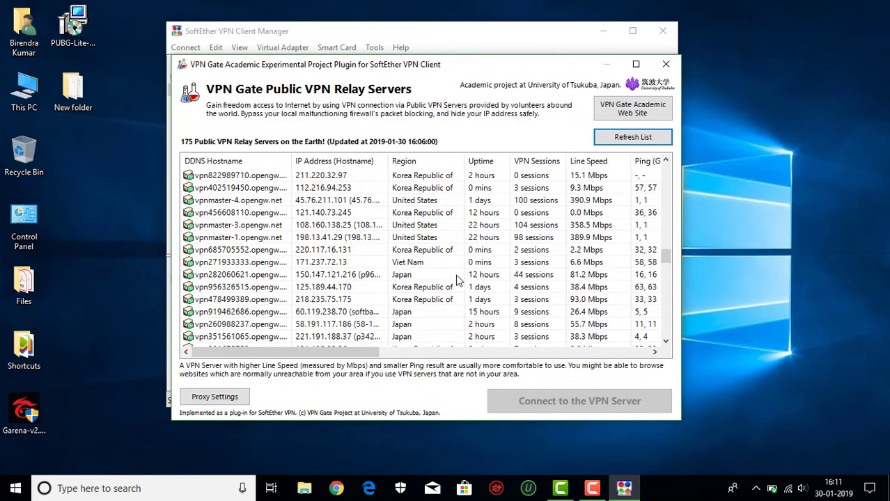
pyautogui.scroll(-2, 458, 280)
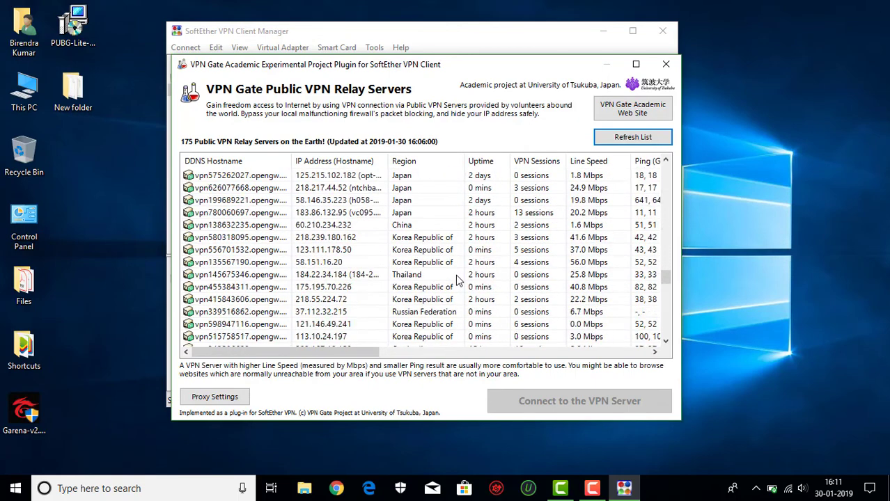
pyautogui.scroll(-4, 457, 280)
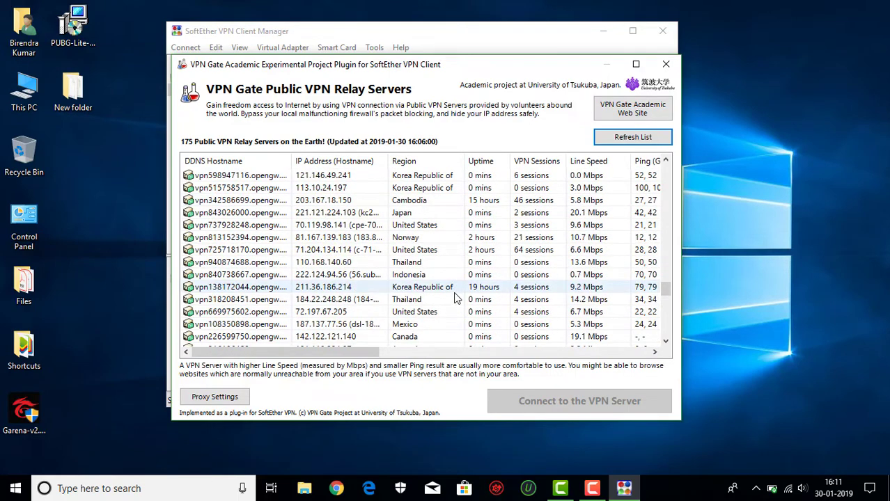
pyautogui.scroll(-1, 456, 306)
pyautogui.scroll(-10, 456, 306)
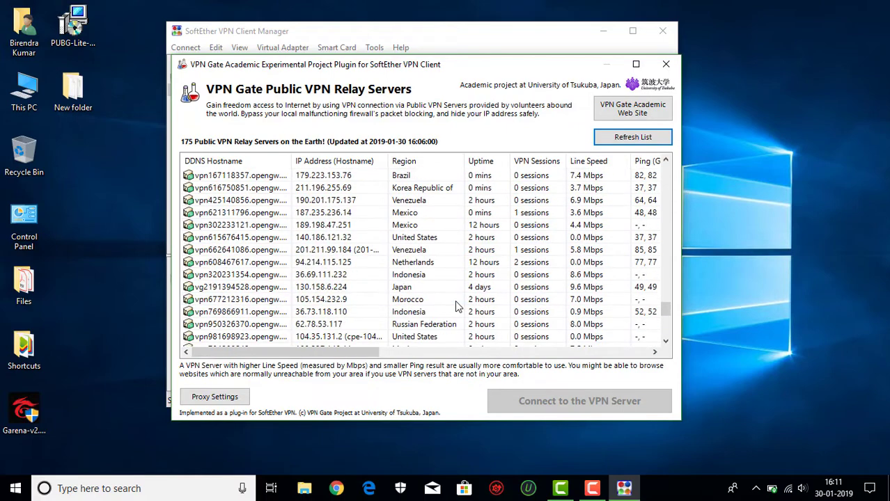
pyautogui.scroll(-4, 456, 306)
# Connect to the Thailand relay server at 159.192.217.129, agree to the VPN Gate caution, and minimize the client manager
pyautogui.scroll(15, 454, 301)
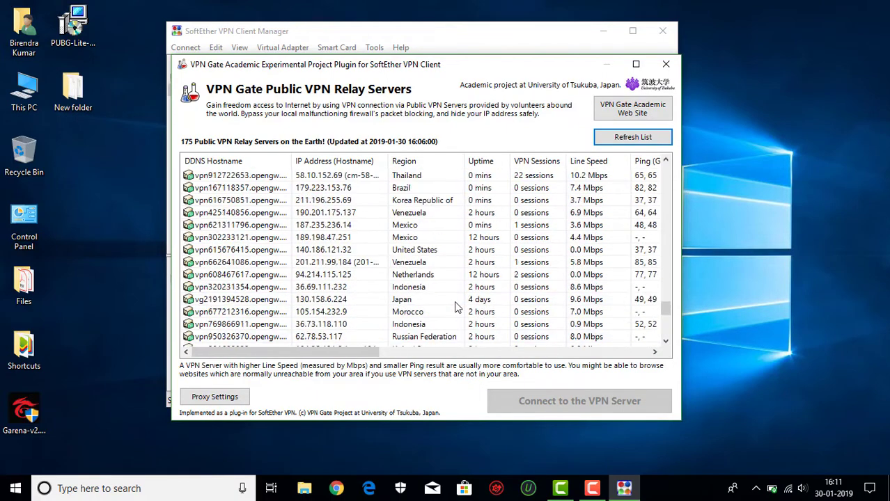
pyautogui.scroll(5, 454, 304)
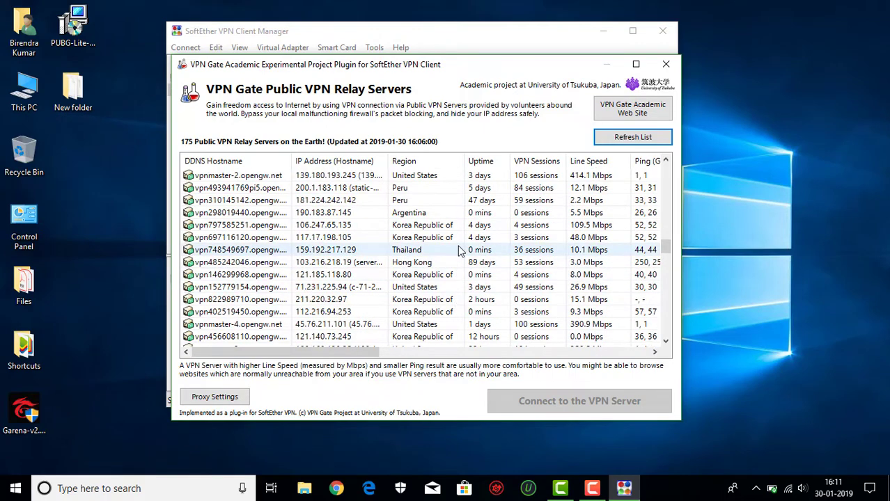
pyautogui.click(459, 249)
pyautogui.click(578, 402)
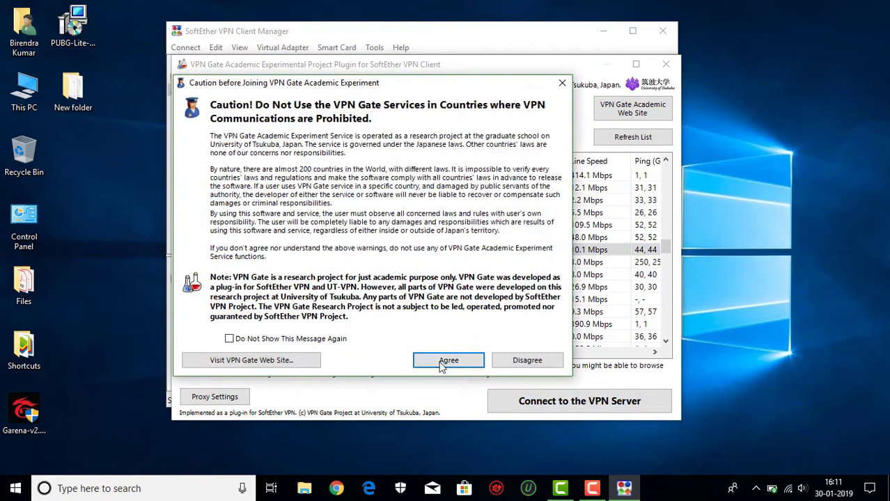
pyautogui.click(446, 362)
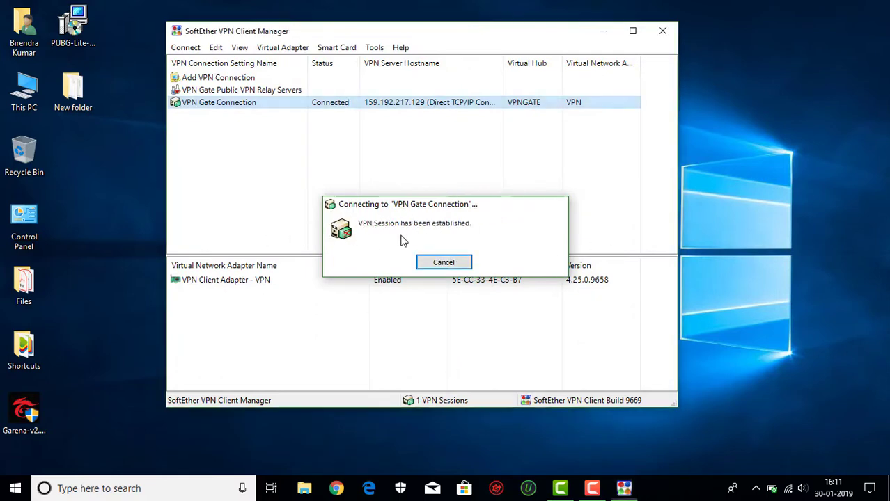
pyautogui.click(605, 31)
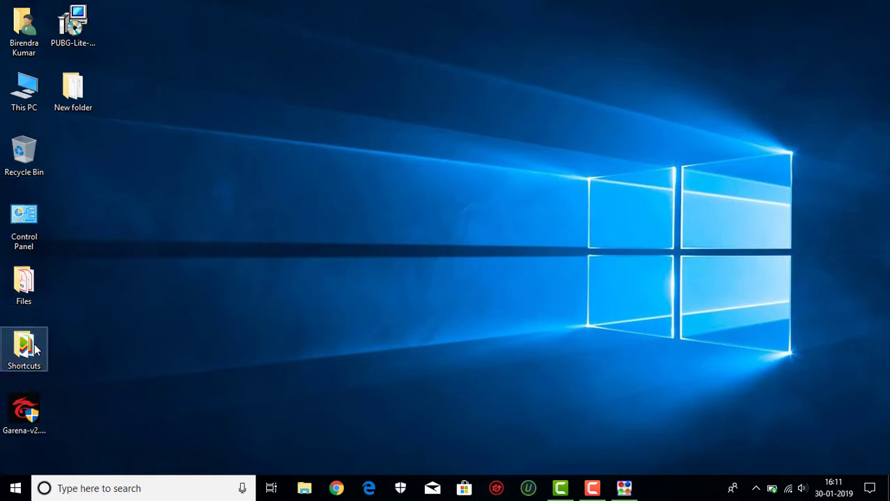
# Launch Garena from the desktop's Shortcuts folder and close that folder
pyautogui.press('Return')
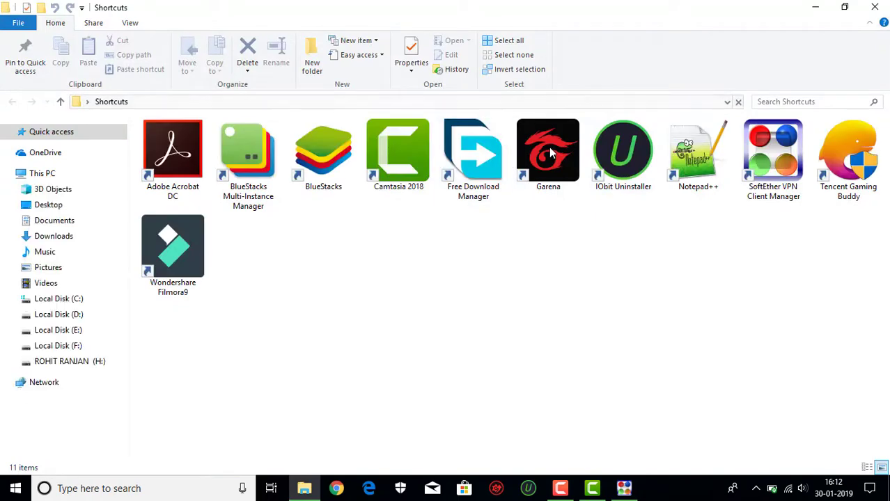
pyautogui.click(550, 153)
pyautogui.rightClick(550, 150)
pyautogui.click(563, 161)
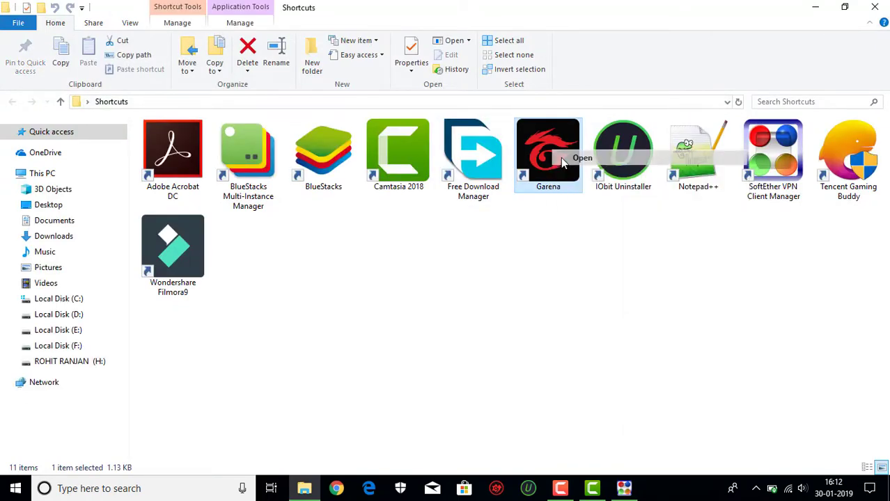
pyautogui.click(755, 488)
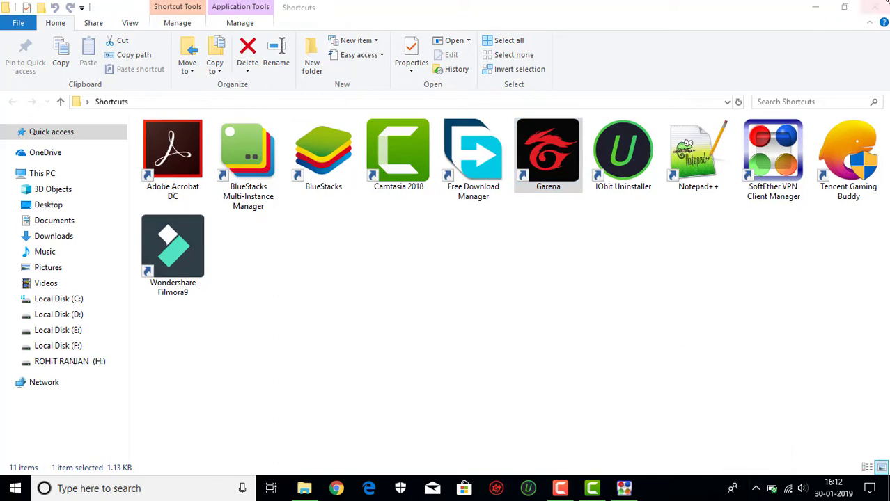
pyautogui.click(874, 7)
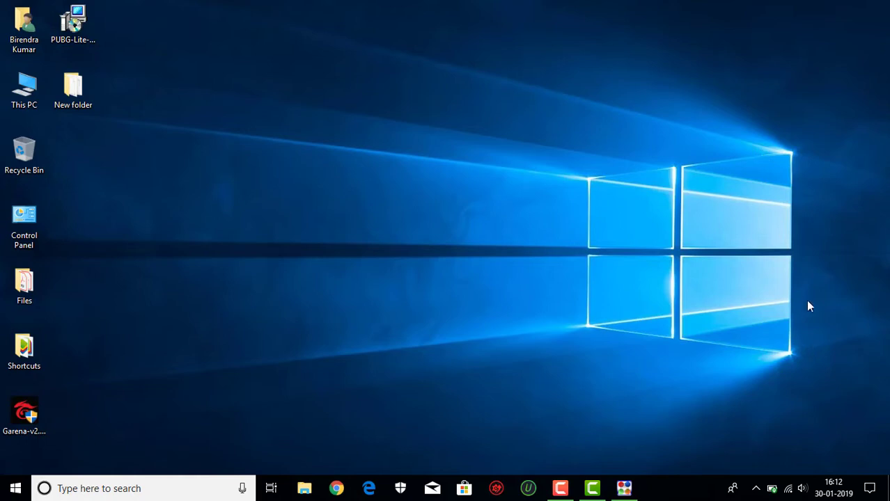
# Log in to Garena with the remembered account credentials
pyautogui.rightClick(823, 154)
pyautogui.click(824, 199)
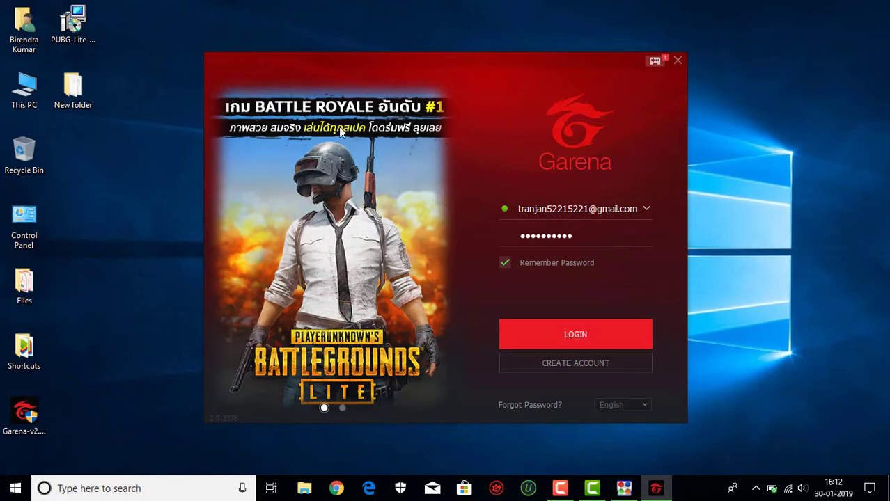
pyautogui.click(559, 333)
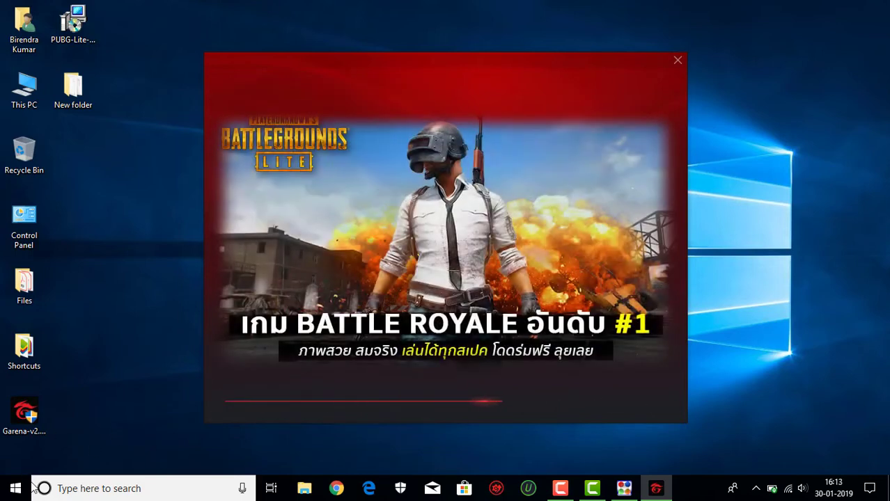
# Open Control Panel, search it for "dat" and open the Date and Time settings
pyautogui.click(137, 496)
pyautogui.write('c')
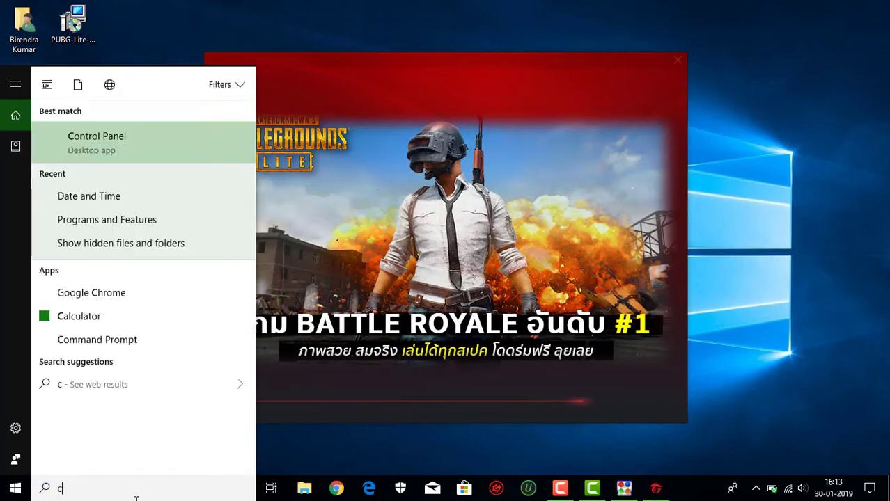
pyautogui.write('ontrol')
pyautogui.press('Return')
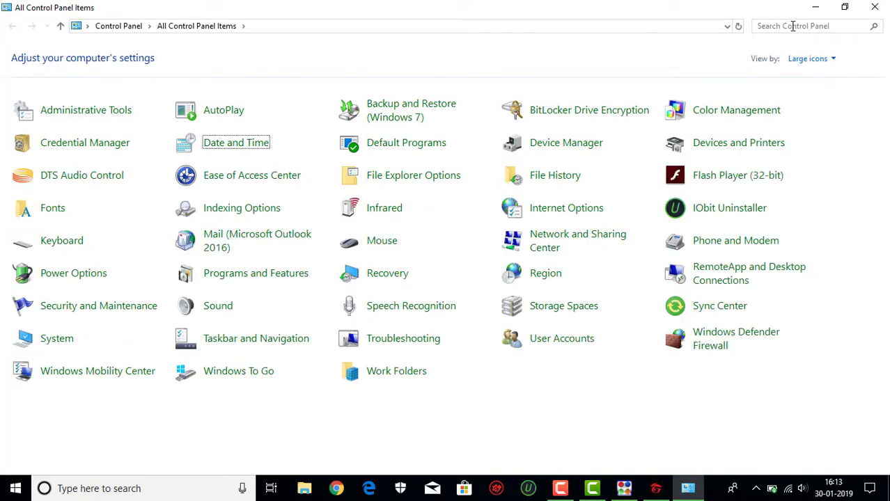
pyautogui.click(792, 26)
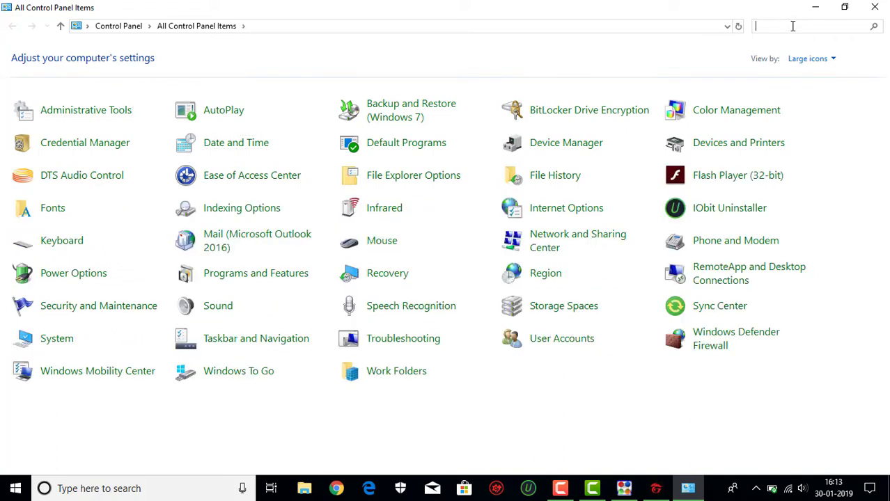
pyautogui.write('d')
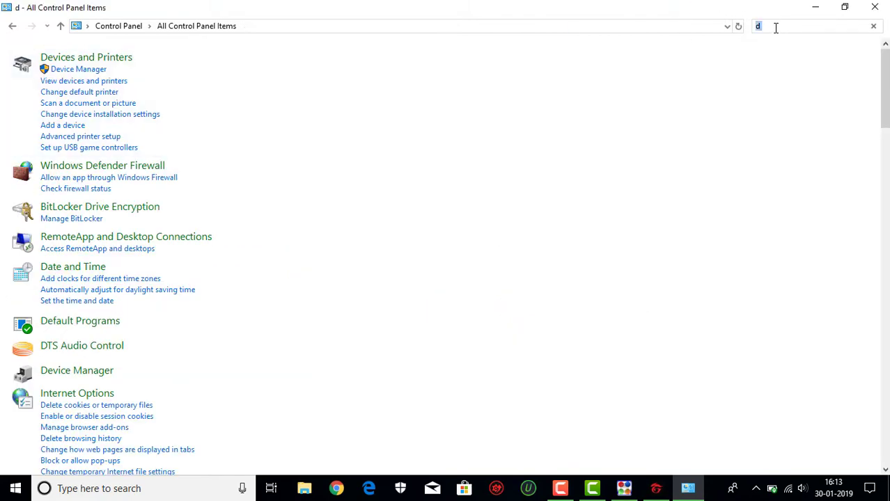
pyautogui.write('at')
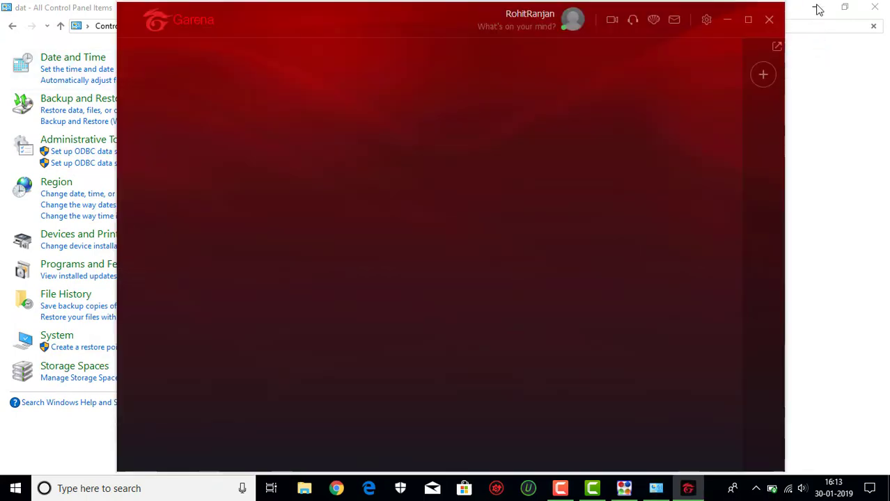
pyautogui.click(838, 50)
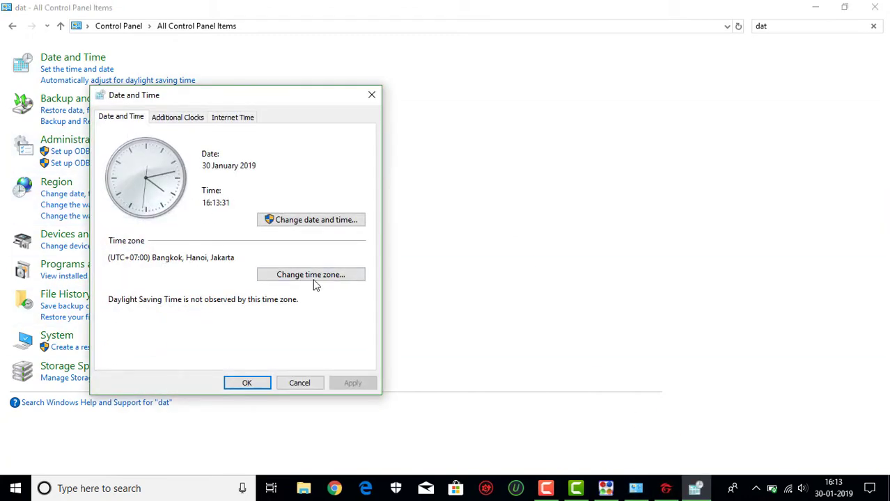
# Check the time zone setting against the Bangkok, Hanoi, Jakarta entry, and close the date settings and Control Panel
pyautogui.click(313, 281)
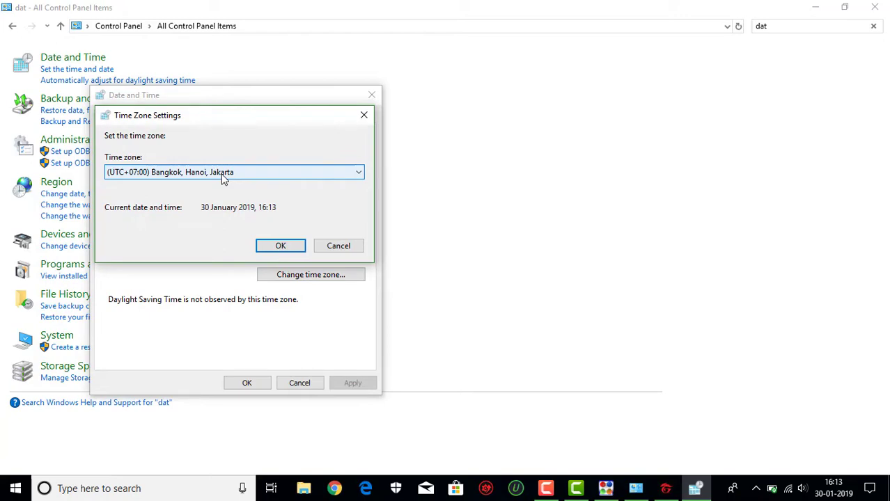
pyautogui.click(222, 177)
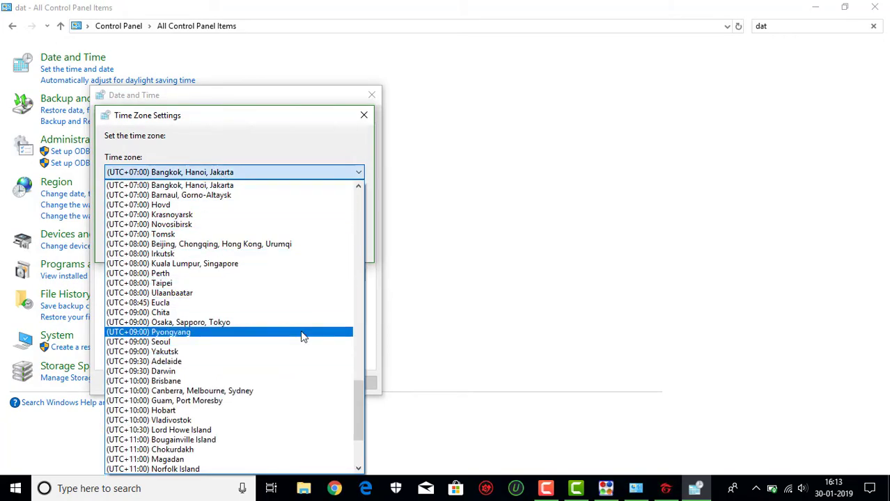
pyautogui.scroll(-1, 302, 336)
pyautogui.scroll(6, 302, 336)
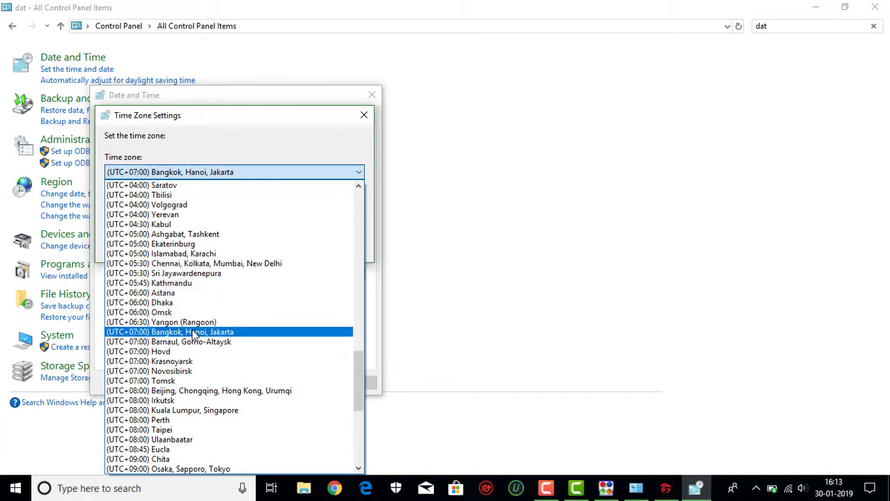
pyautogui.click(285, 144)
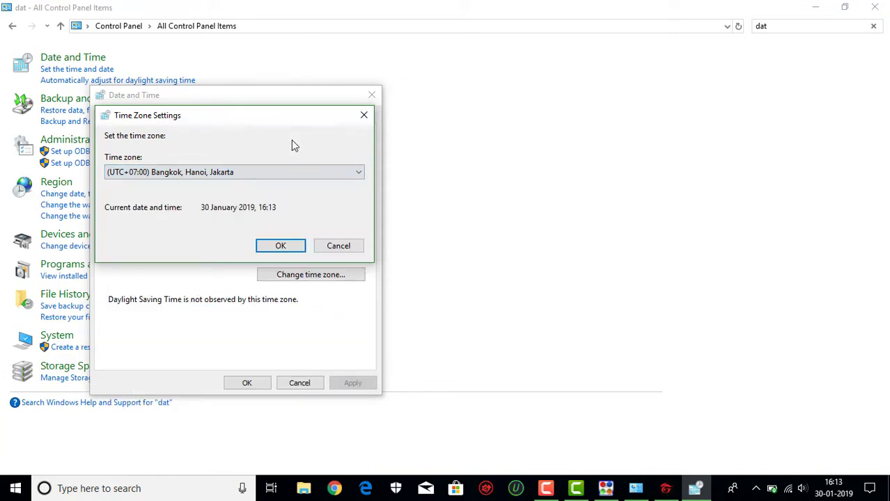
pyautogui.click(338, 245)
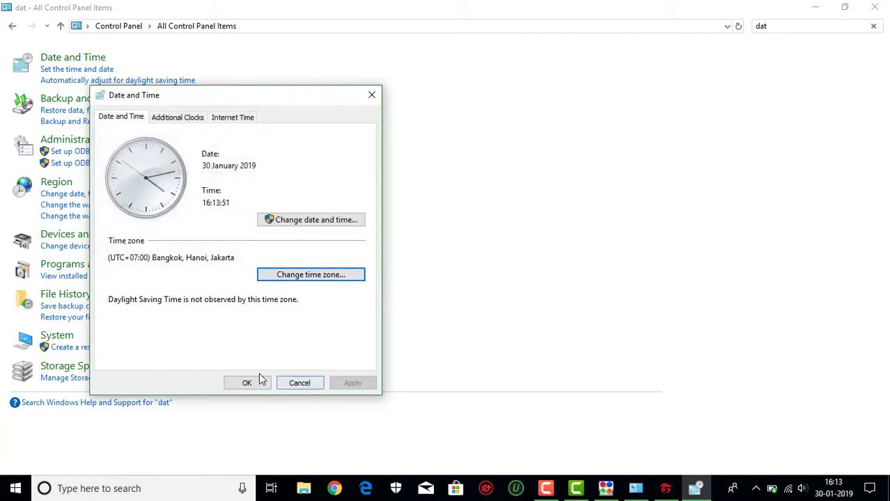
pyautogui.click(246, 383)
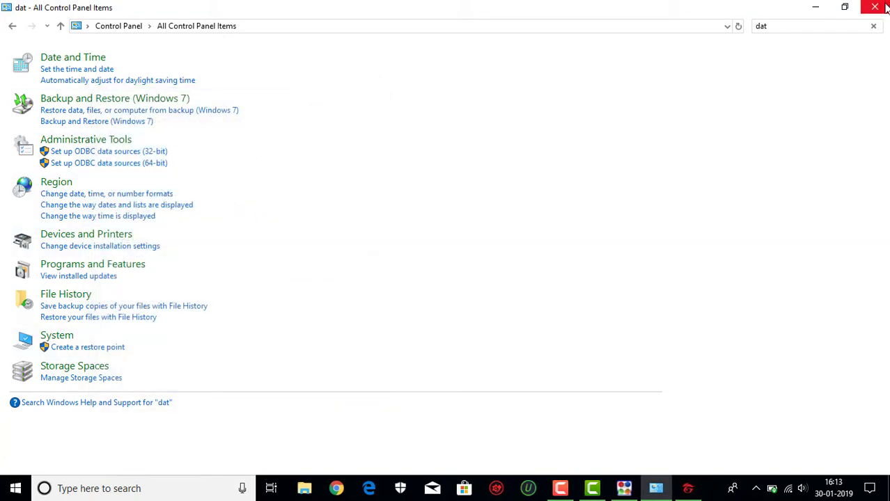
pyautogui.click(875, 7)
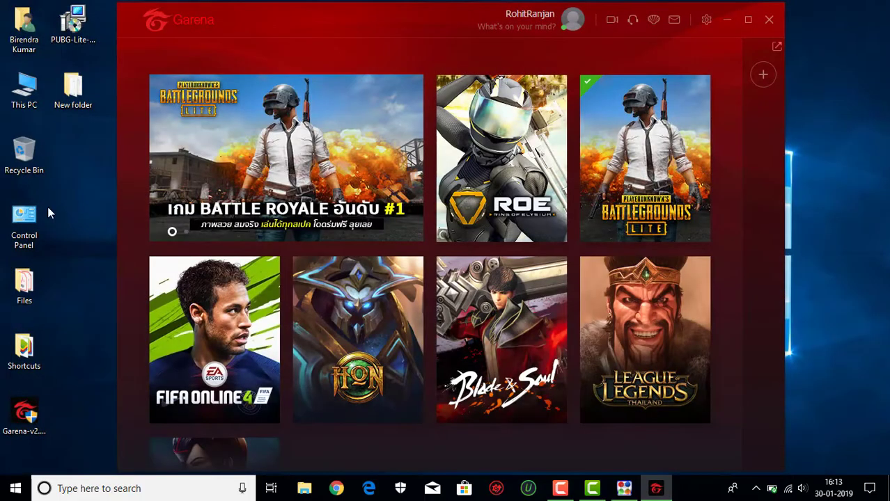
# Check the language and region in Garena's general settings, cancel the dialog, and open Battlegrounds Lite from the game library
pyautogui.click(703, 25)
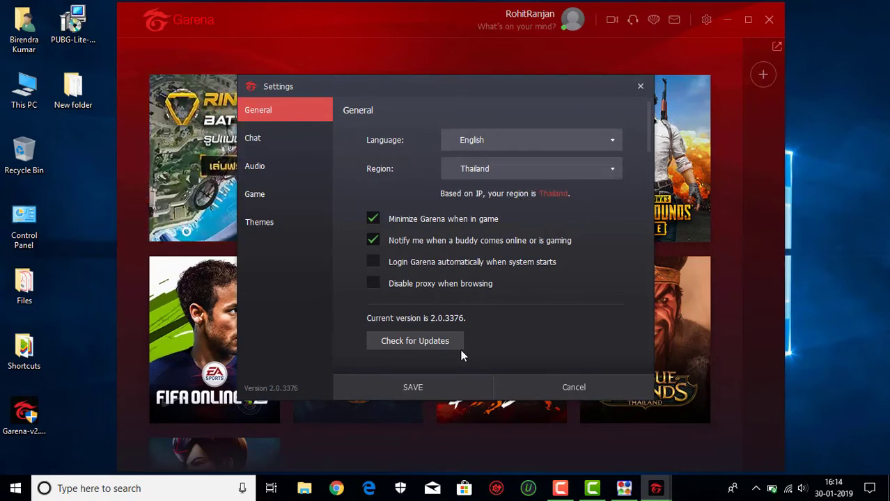
pyautogui.click(600, 388)
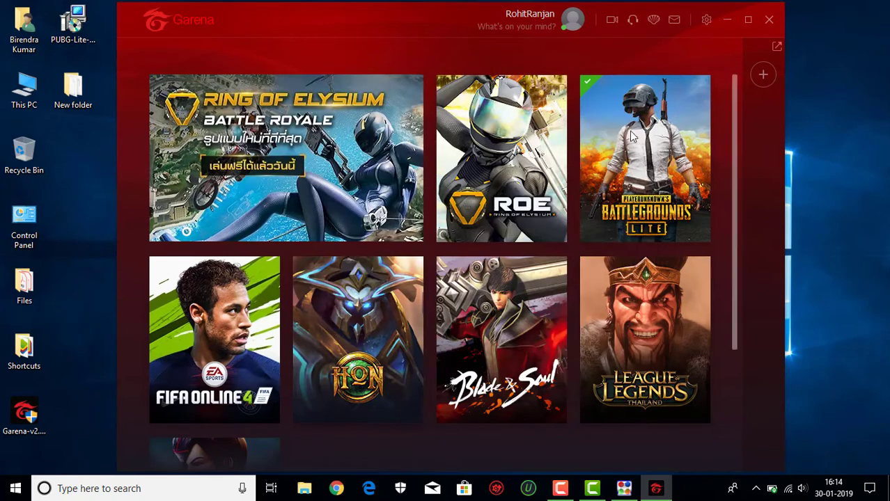
pyautogui.click(651, 169)
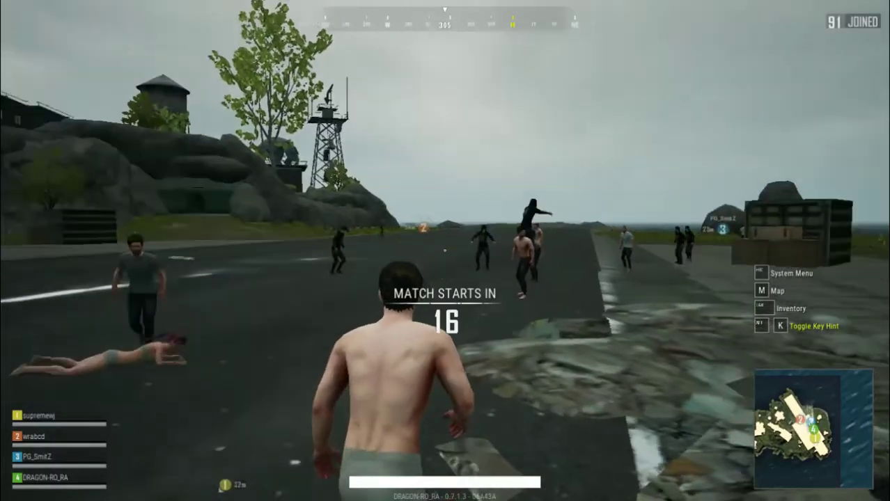
pyautogui.press('w')
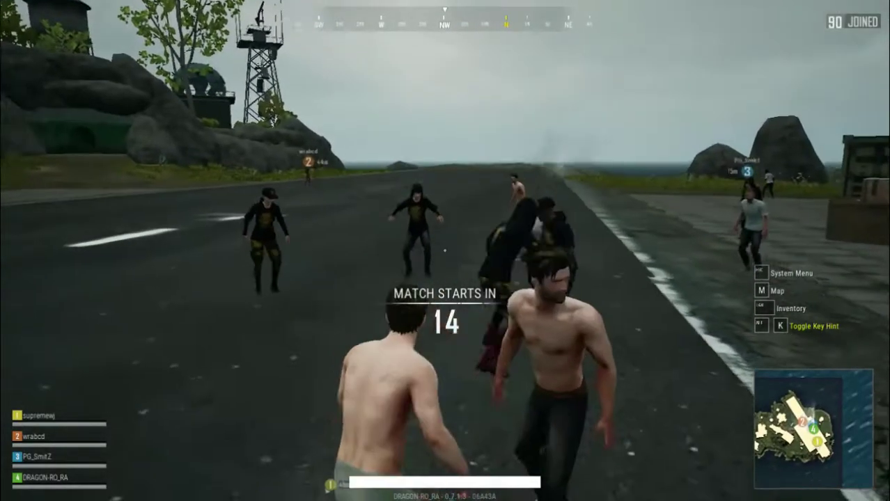
pyautogui.press('w')
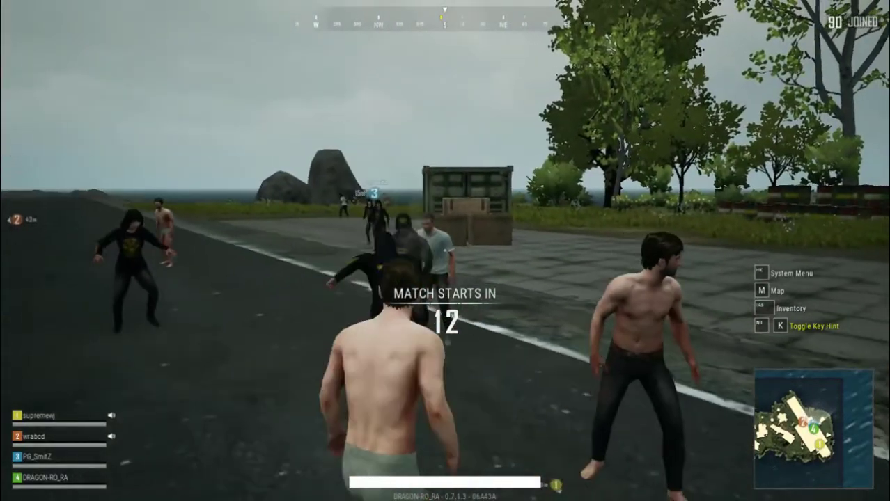
pyautogui.press('w')
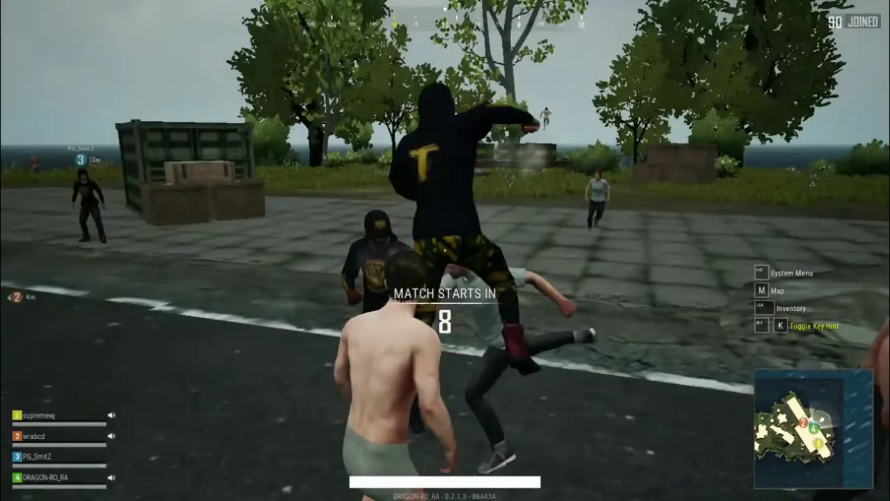
pyautogui.press('w')
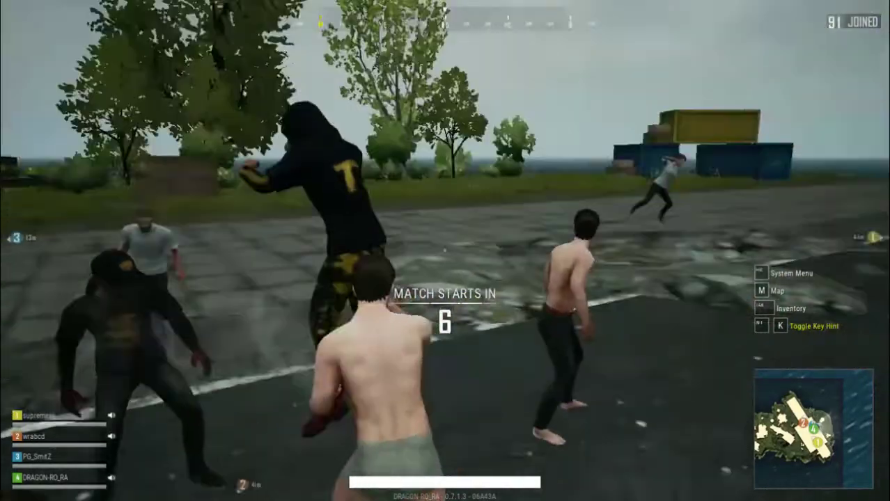
pyautogui.press('w')
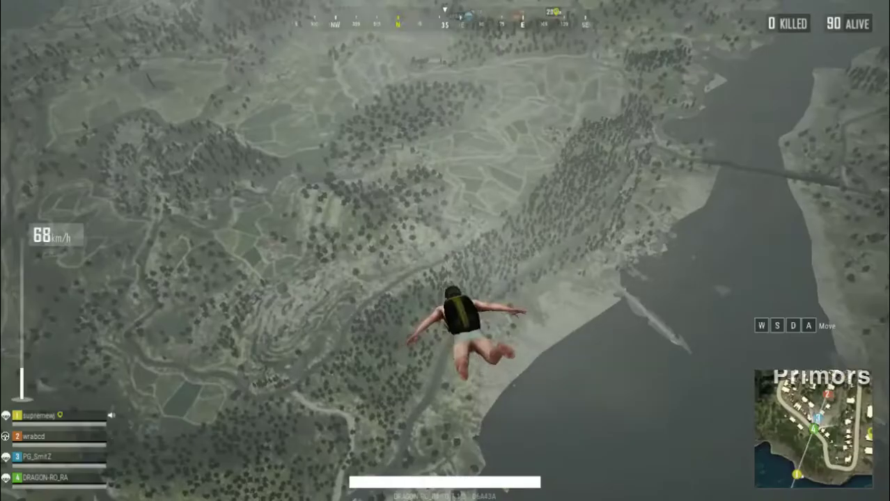
pyautogui.press('w')
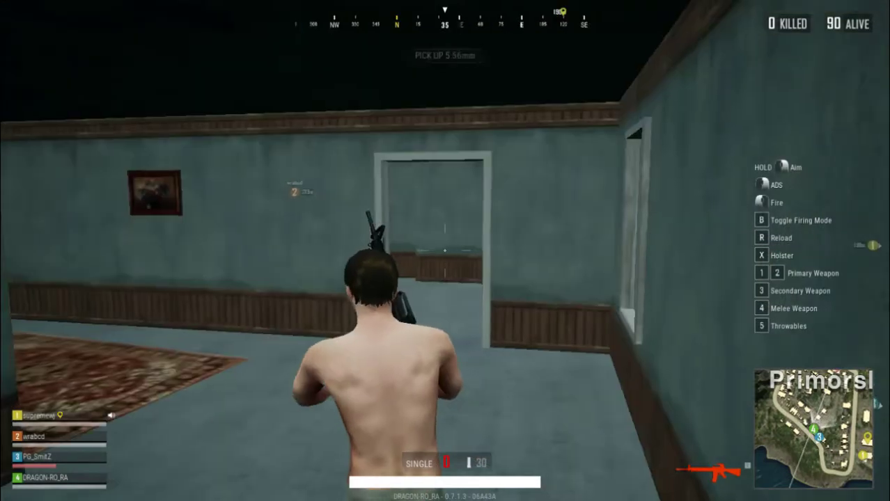
pyautogui.press('w')
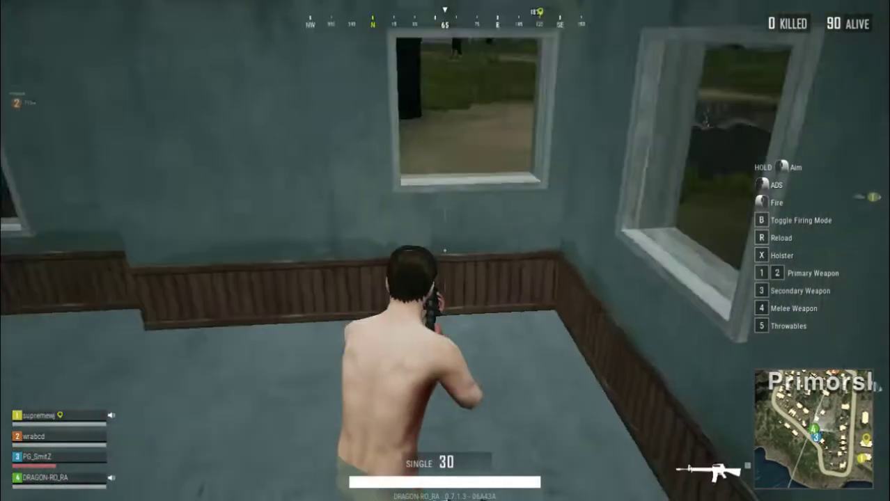
pyautogui.press('f')
pyautogui.press('w')
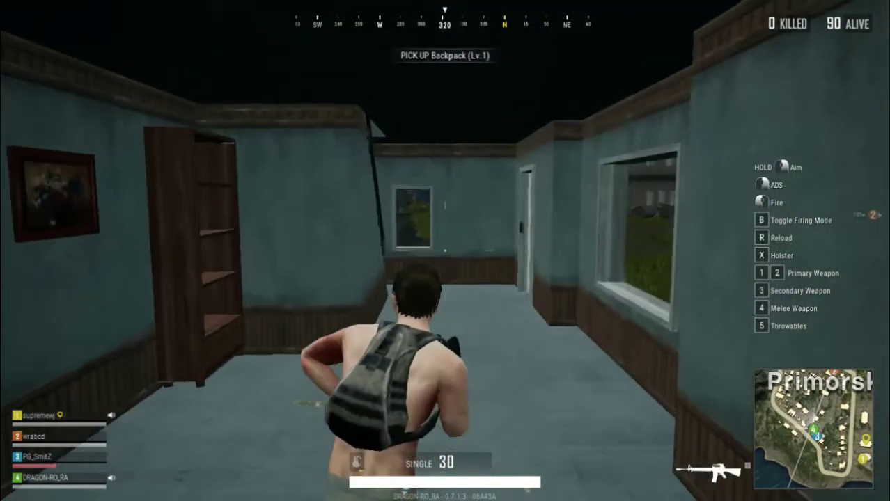
pyautogui.press('w')
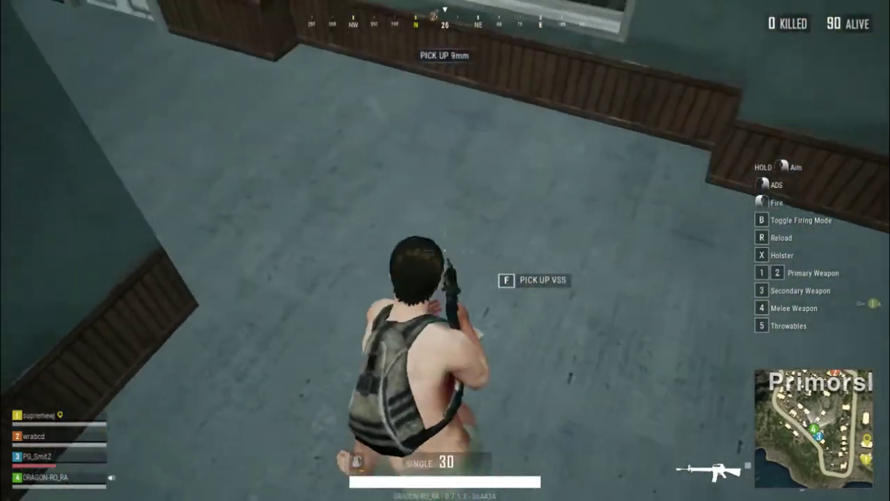
pyautogui.press('f')
pyautogui.press('w')
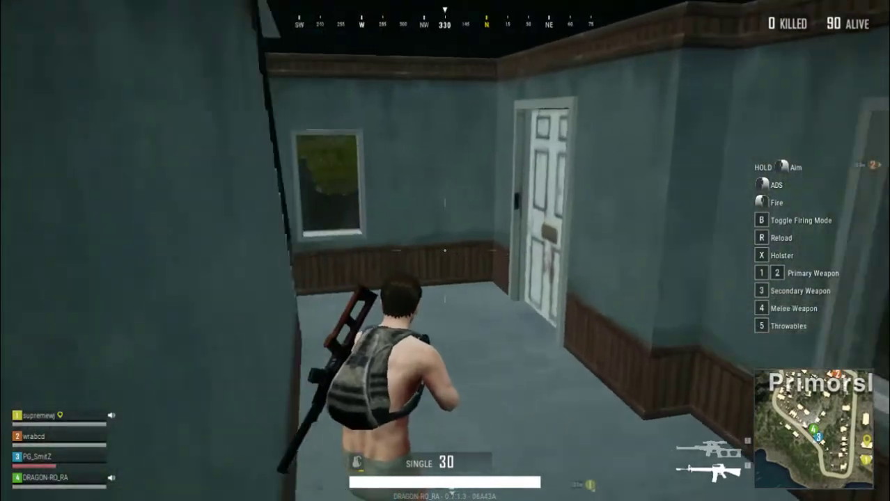
pyautogui.press('w')
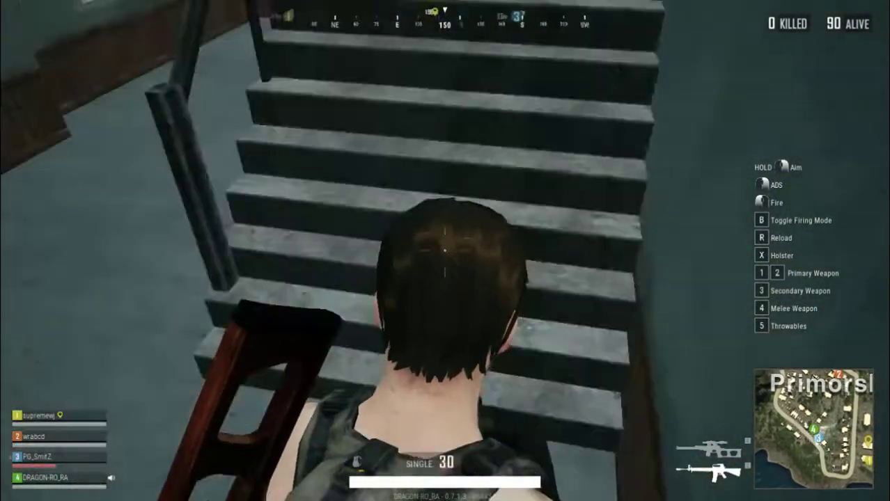
pyautogui.press('w')
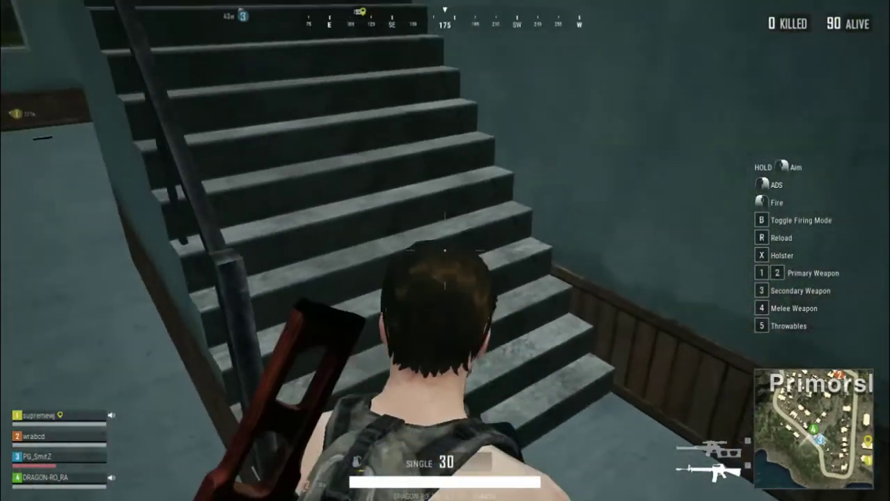
pyautogui.press('w')
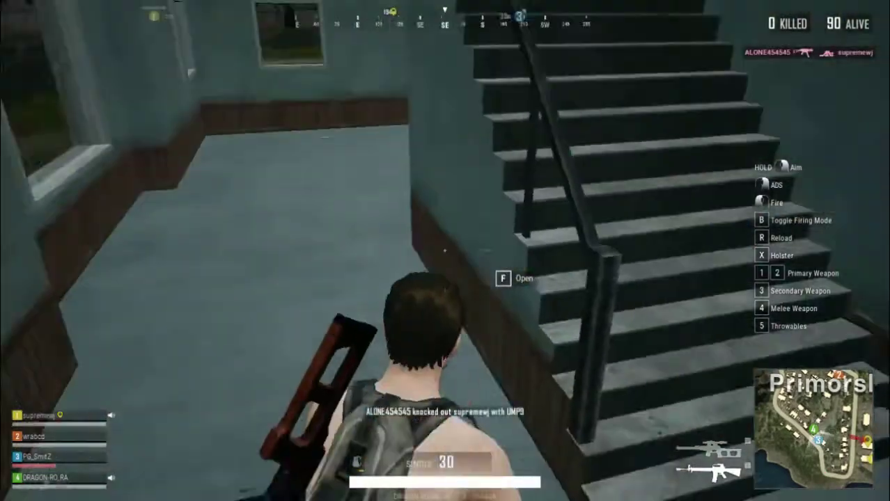